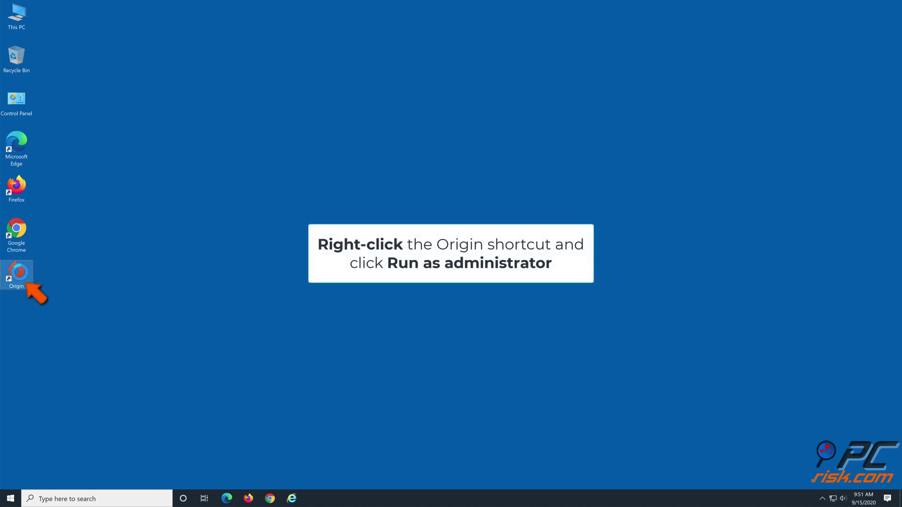
# Run the Origin desktop shortcut as administrator.
pyautogui.rightClick(19, 272)
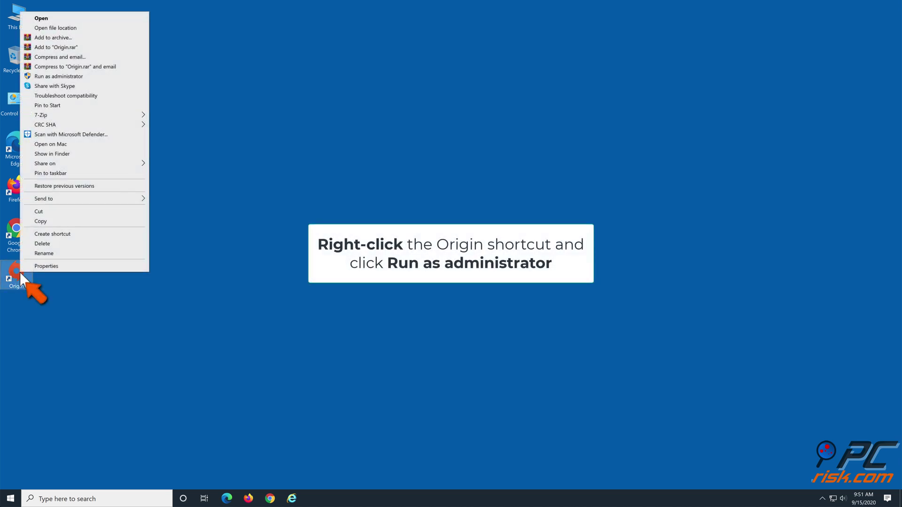
pyautogui.click(101, 77)
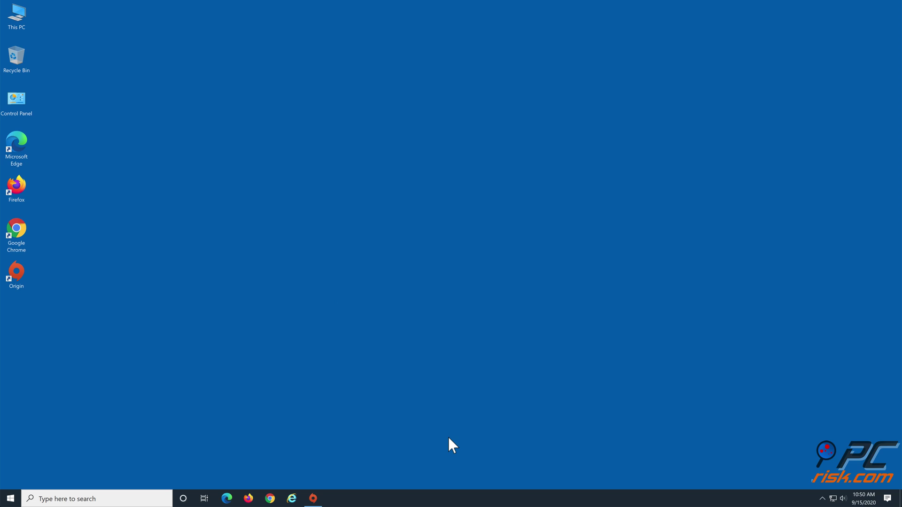
# End the Origin app and OriginWebHelperService (32 bit) in Task Manager, then close Task Manager.
pyautogui.hotkey('ctrl', 'shift', 'Escape')
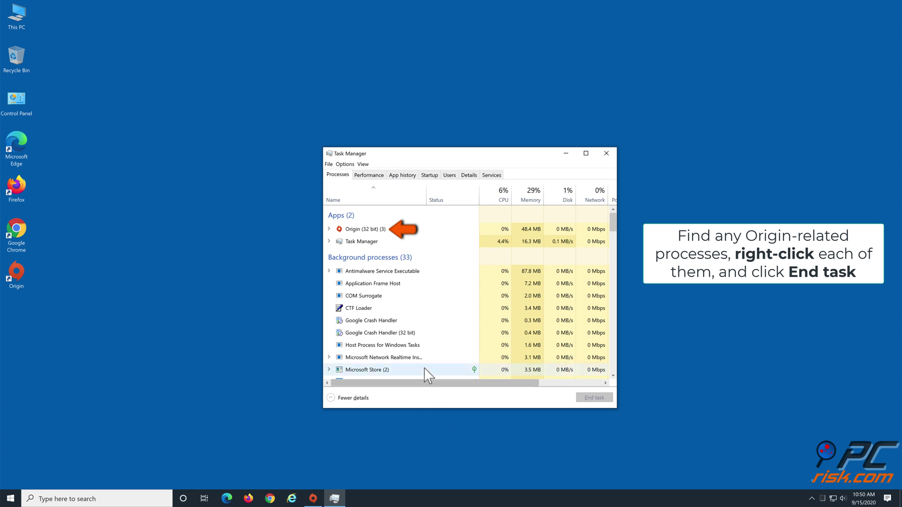
pyautogui.rightClick(373, 233)
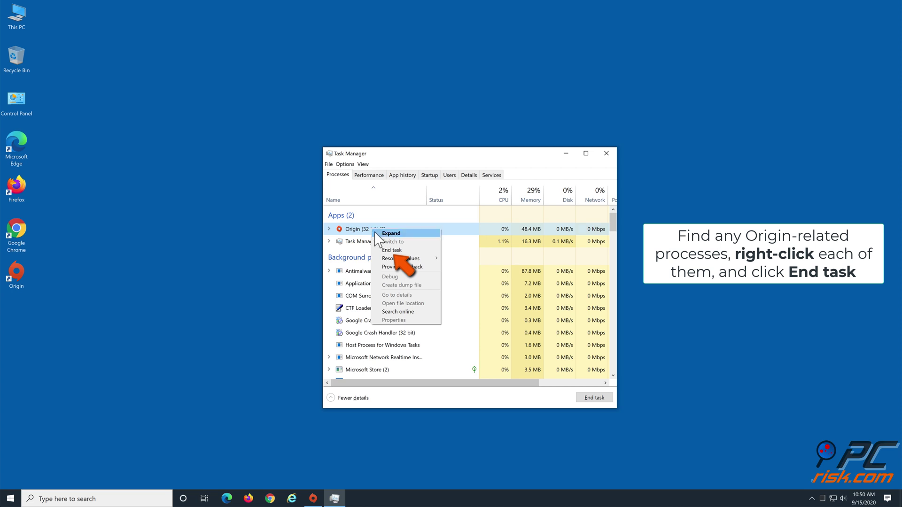
pyautogui.click(388, 251)
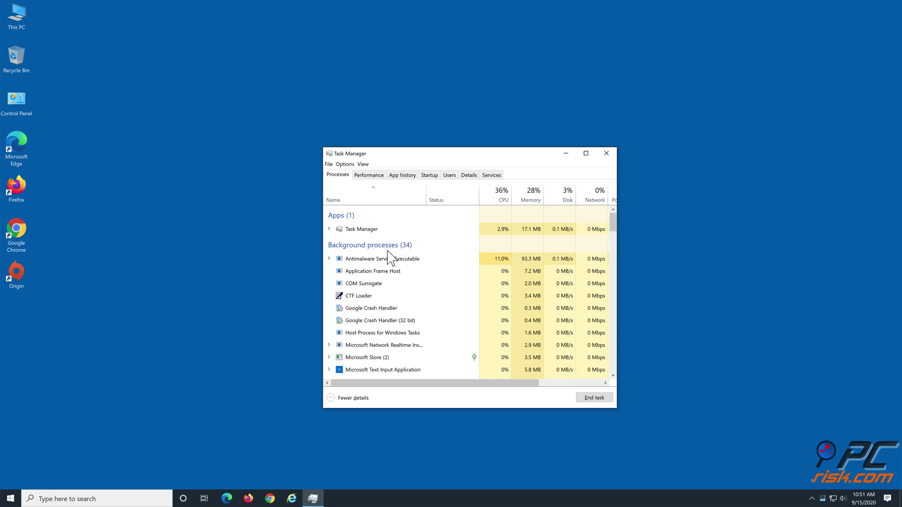
pyautogui.scroll(-3, 388, 252)
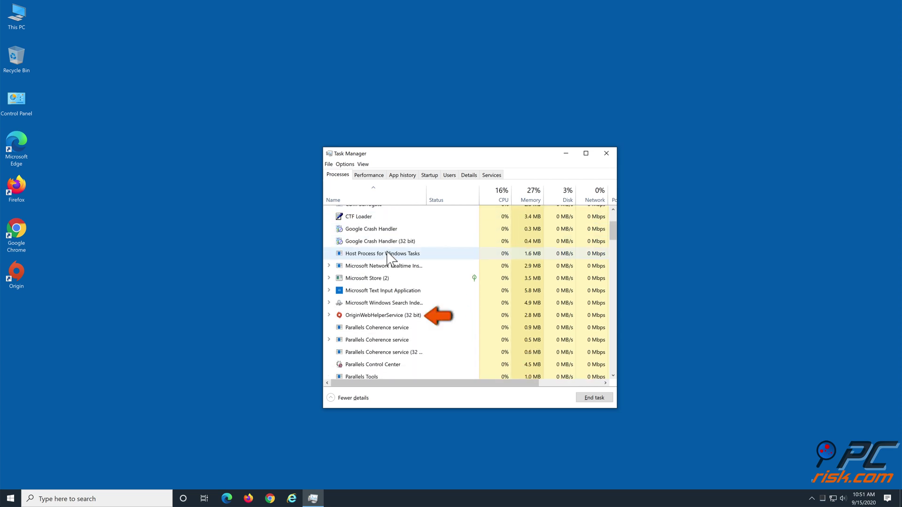
pyautogui.rightClick(389, 317)
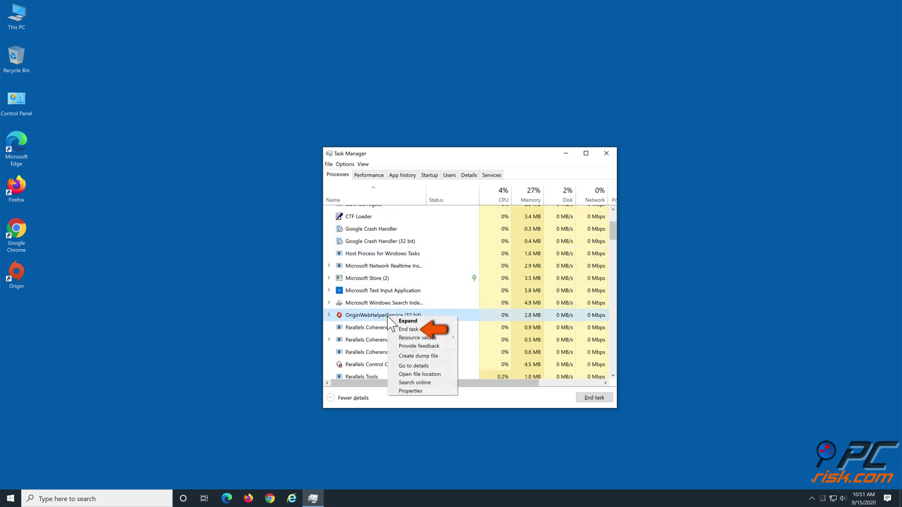
pyautogui.click(408, 330)
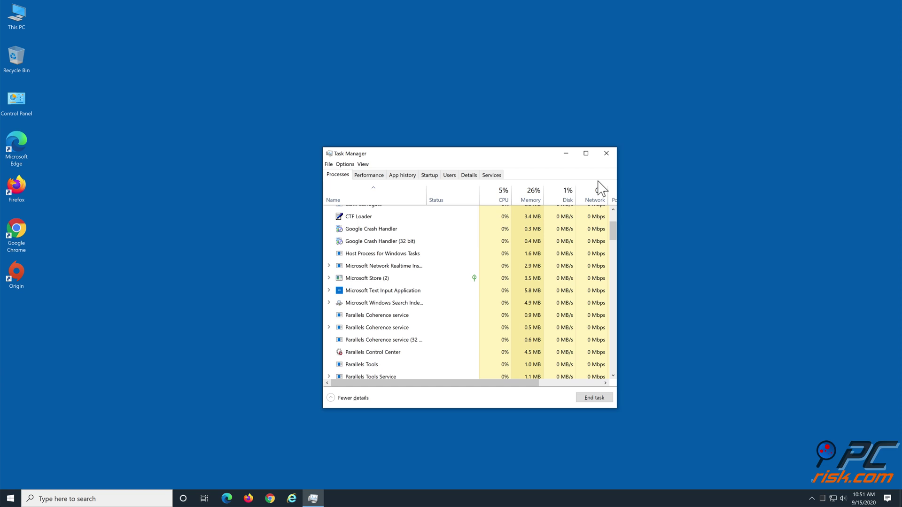
pyautogui.click(606, 155)
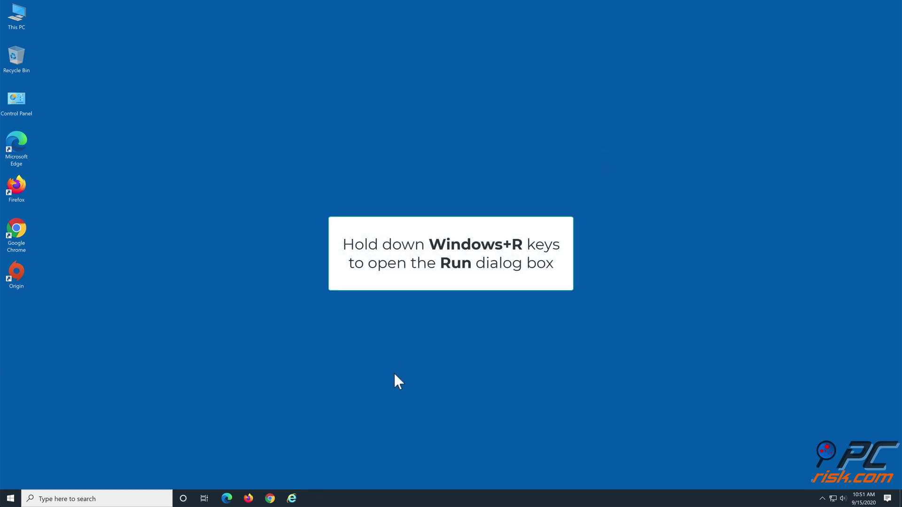
# Run %programdata%/origin to open the ProgramData Origin folder in File Explorer.
pyautogui.press('super+r')
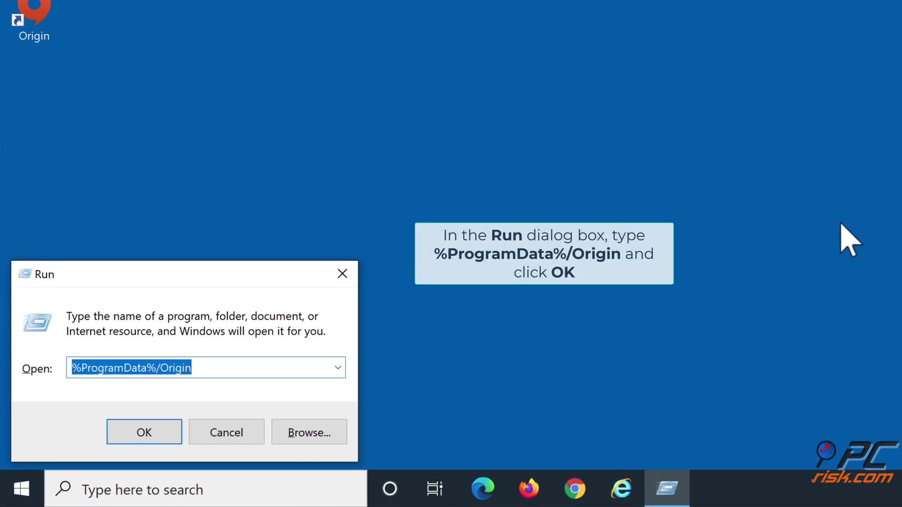
pyautogui.write('%p')
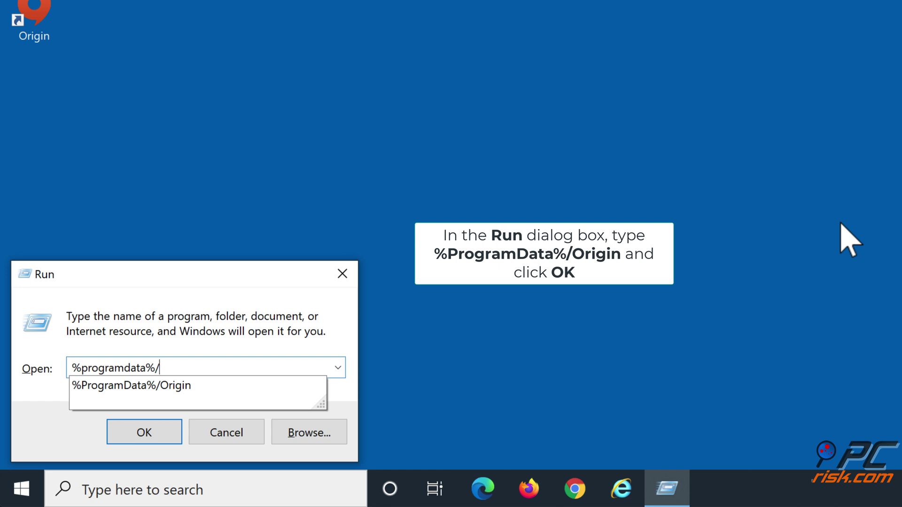
pyautogui.write('rogramdata%/origin')
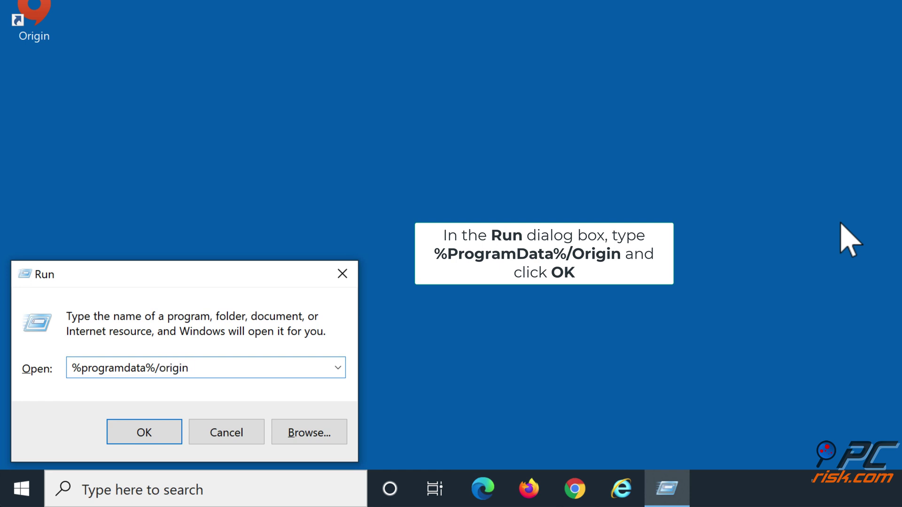
pyautogui.click(158, 432)
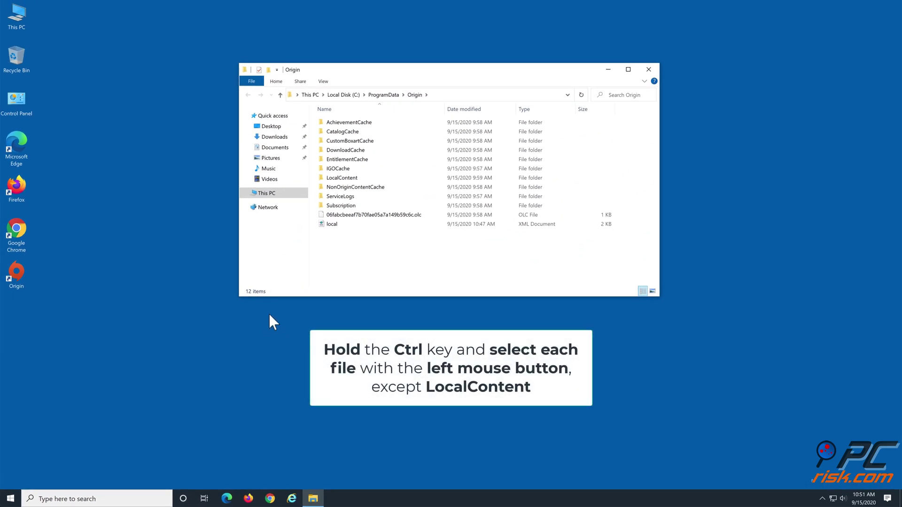
# Select every item in the Origin folder except LocalContent, from AchievementCache through the local file.
pyautogui.keyDown('ctrl'); pyautogui.click(347, 123); pyautogui.keyUp('ctrl')
pyautogui.keyDown('ctrl'); pyautogui.click(348, 132); pyautogui.keyUp('ctrl')
pyautogui.keyDown('ctrl'); pyautogui.click(344, 141); pyautogui.keyUp('ctrl')
pyautogui.keyDown('ctrl'); pyautogui.click(338, 151); pyautogui.keyUp('ctrl')
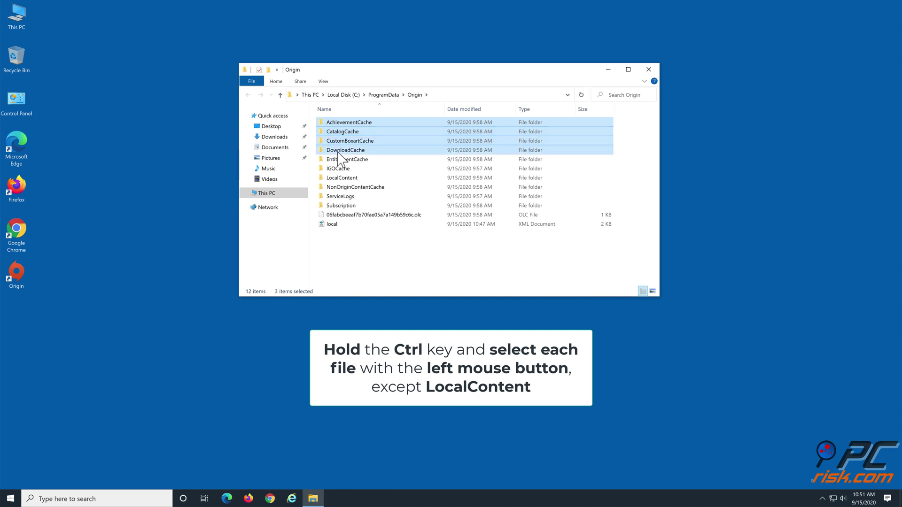
pyautogui.keyDown('ctrl'); pyautogui.click(339, 160); pyautogui.keyUp('ctrl')
pyautogui.keyDown('ctrl'); pyautogui.click(339, 169); pyautogui.keyUp('ctrl')
pyautogui.keyDown('ctrl'); pyautogui.click(337, 188); pyautogui.keyUp('ctrl')
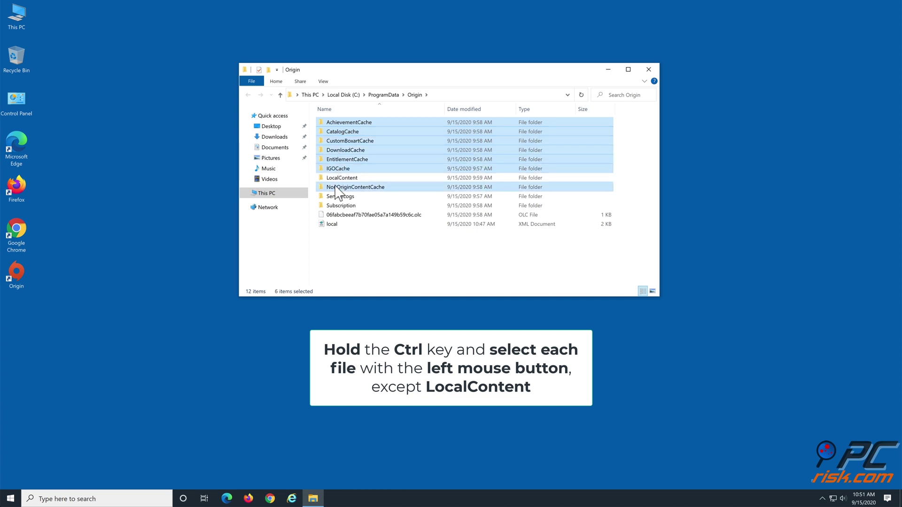
pyautogui.keyDown('ctrl'); pyautogui.click(340, 196); pyautogui.keyUp('ctrl')
pyautogui.keyDown('ctrl'); pyautogui.click(338, 206); pyautogui.keyUp('ctrl')
pyautogui.keyDown('ctrl'); pyautogui.click(336, 215); pyautogui.keyUp('ctrl')
pyautogui.keyDown('ctrl'); pyautogui.click(331, 224); pyautogui.keyUp('ctrl')
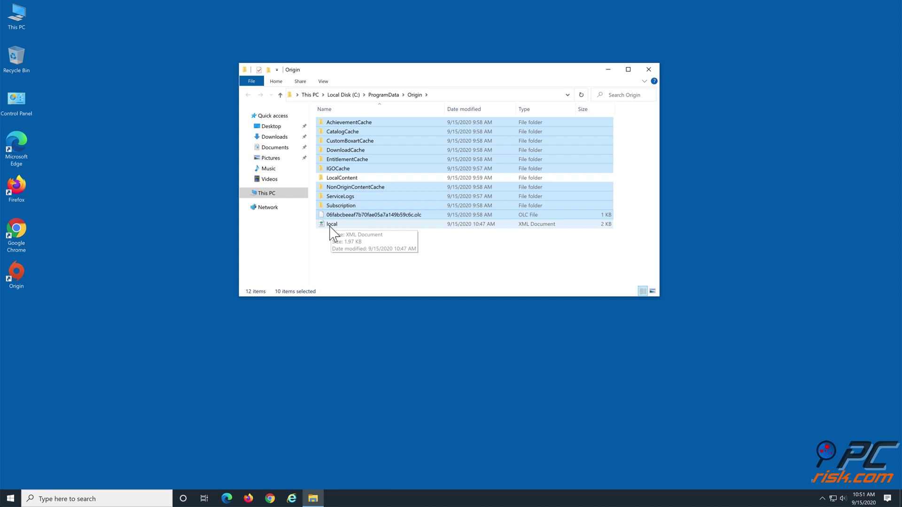
pyautogui.keyDown('ctrl'); pyautogui.click(332, 224); pyautogui.keyUp('ctrl')
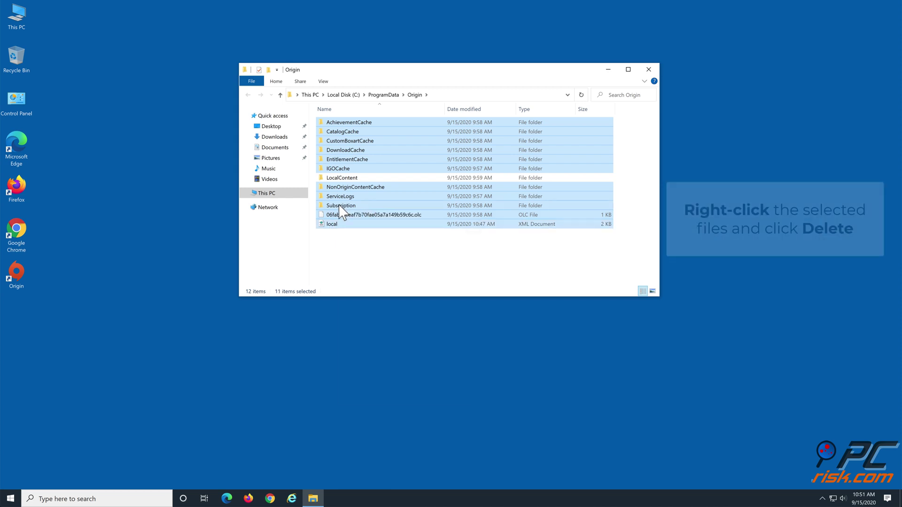
# Delete the selected cache files and folders and close the Explorer window.
pyautogui.rightClick(342, 212)
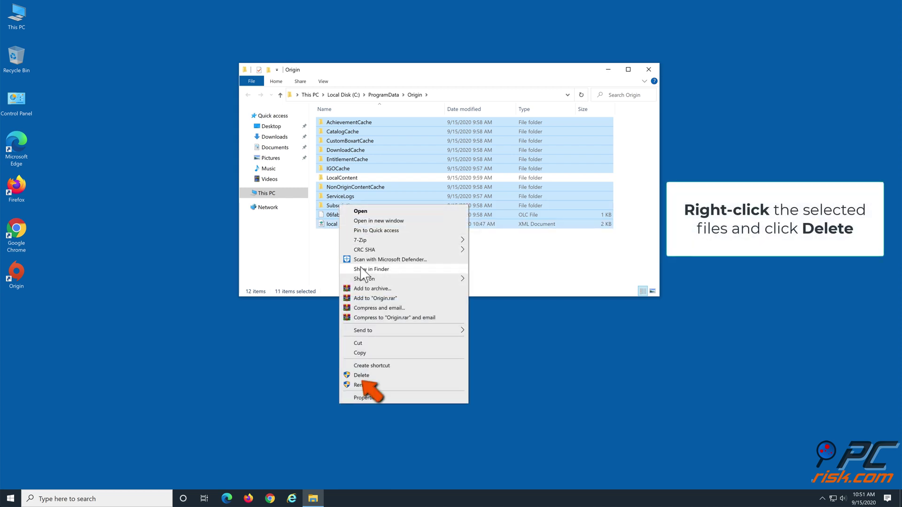
pyautogui.click(360, 375)
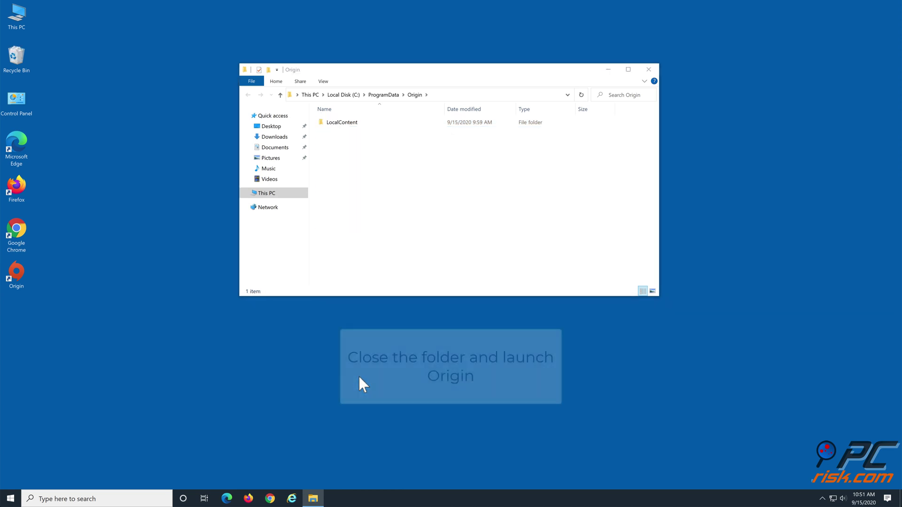
pyautogui.click(648, 70)
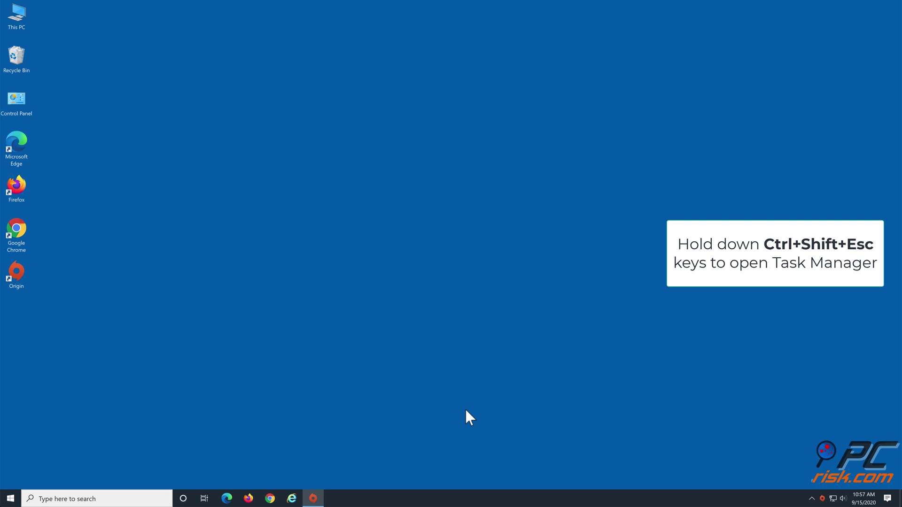
# Again end Origin and OriginWebHelperService (32 bit) via Task Manager, then close it.
pyautogui.hotkey('ctrl', 'shift', 'Escape')
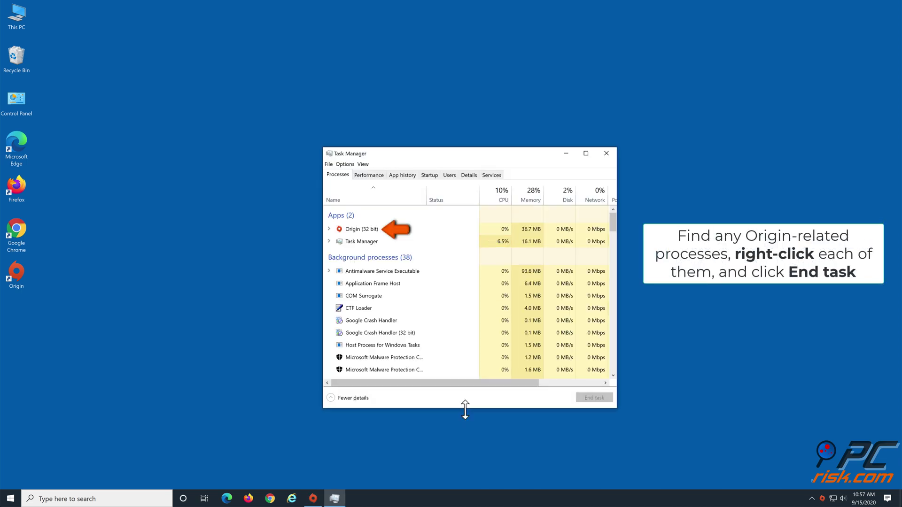
pyautogui.rightClick(366, 230)
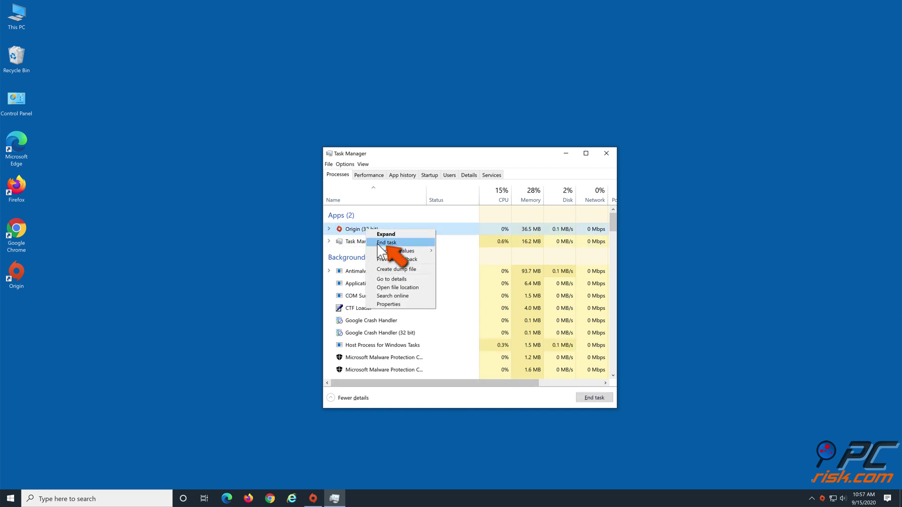
pyautogui.click(378, 243)
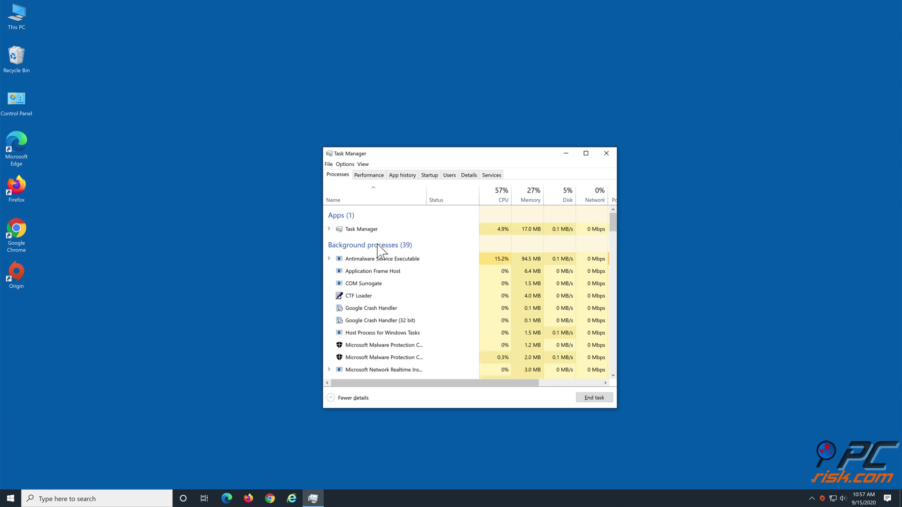
pyautogui.scroll(-3, 385, 258)
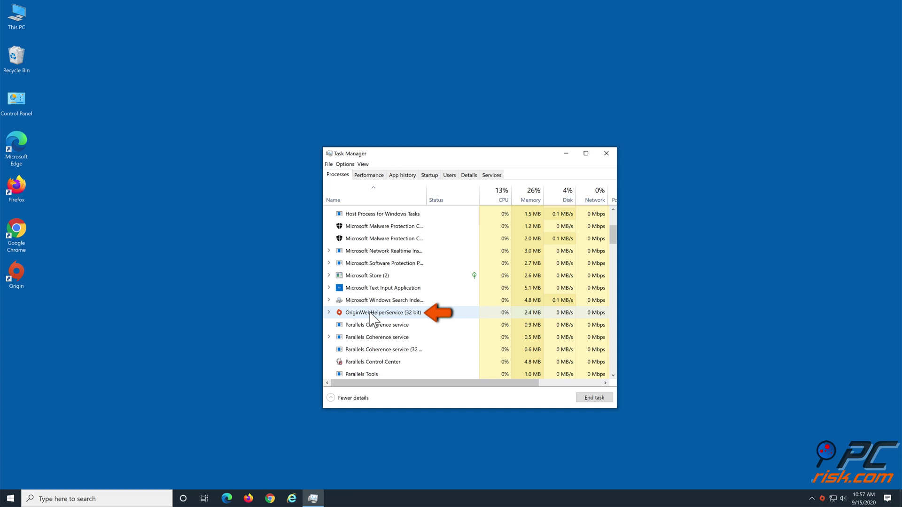
pyautogui.rightClick(371, 312)
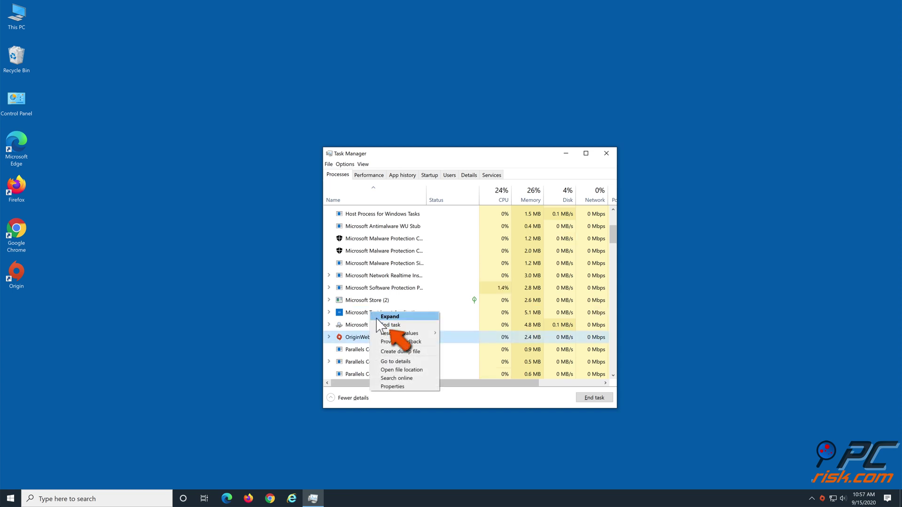
pyautogui.click(385, 326)
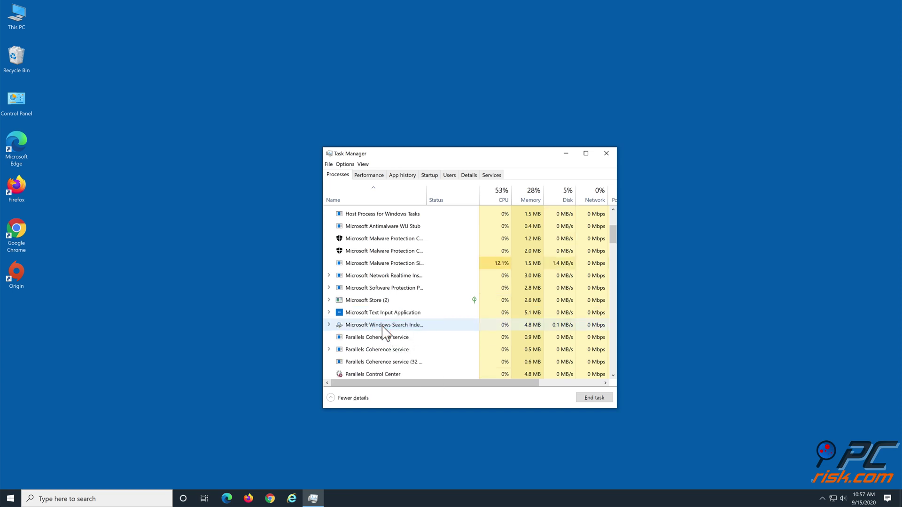
pyautogui.click(607, 156)
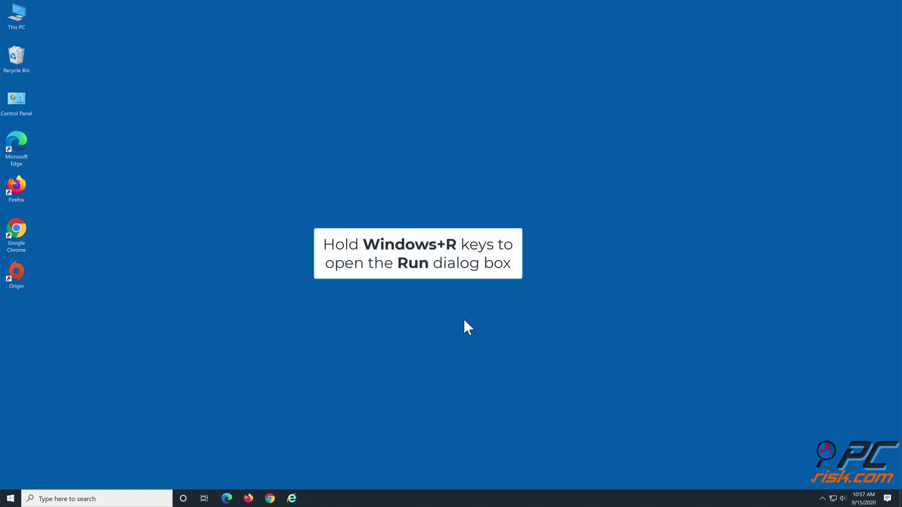
# Open %appdata% from Run and delete the Origin folder in AppData > Roaming.
pyautogui.press('super+r')
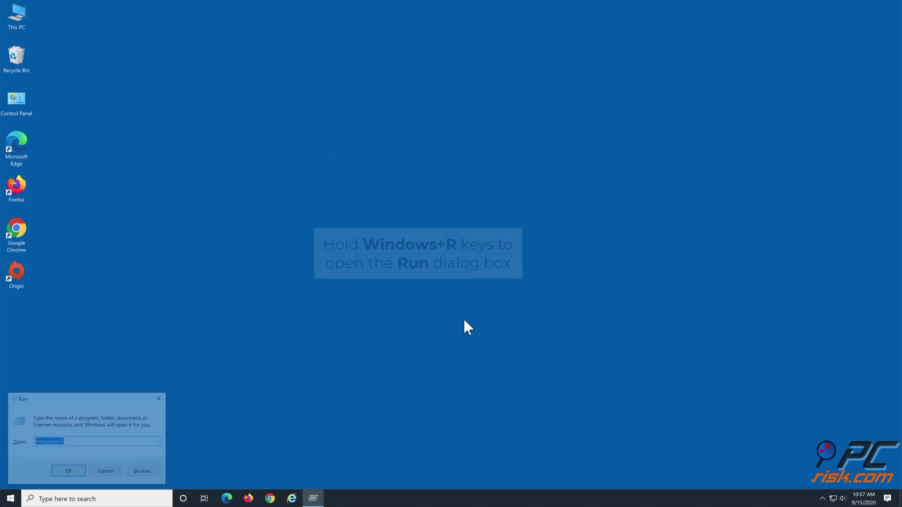
pyautogui.write('%')
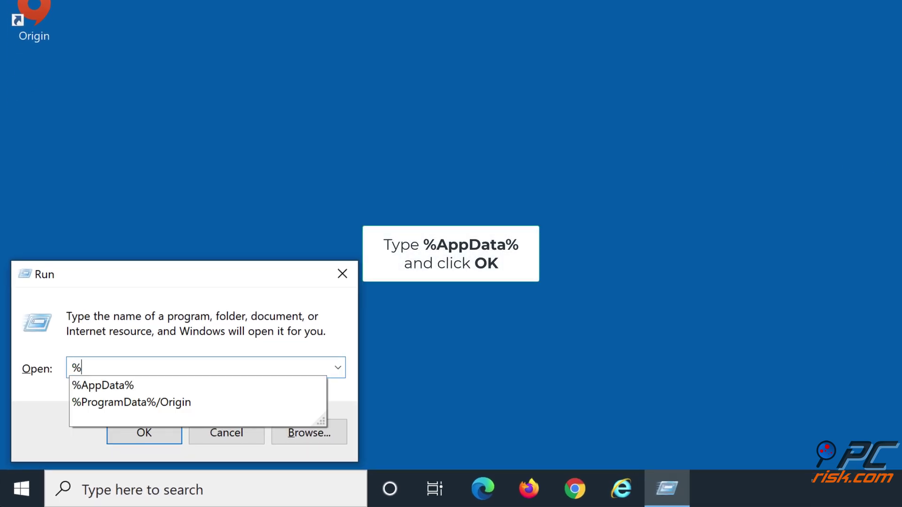
pyautogui.write('app')
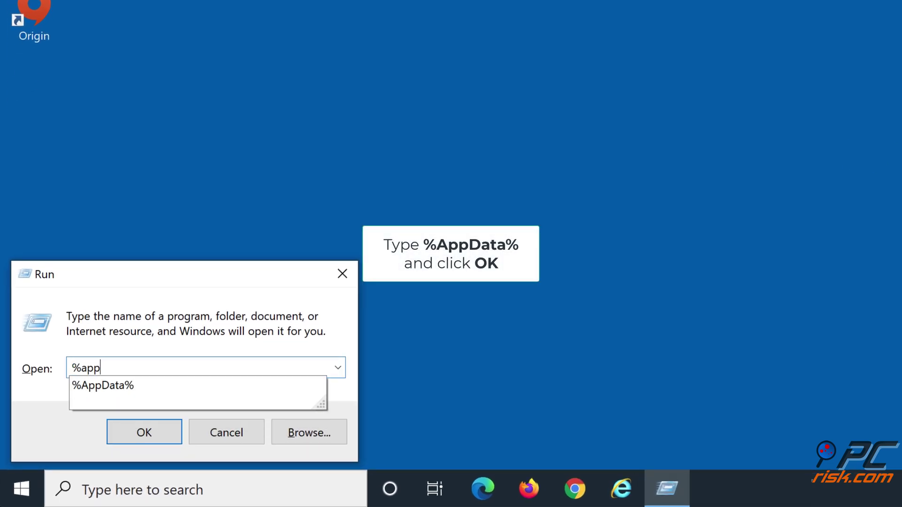
pyautogui.write('data%')
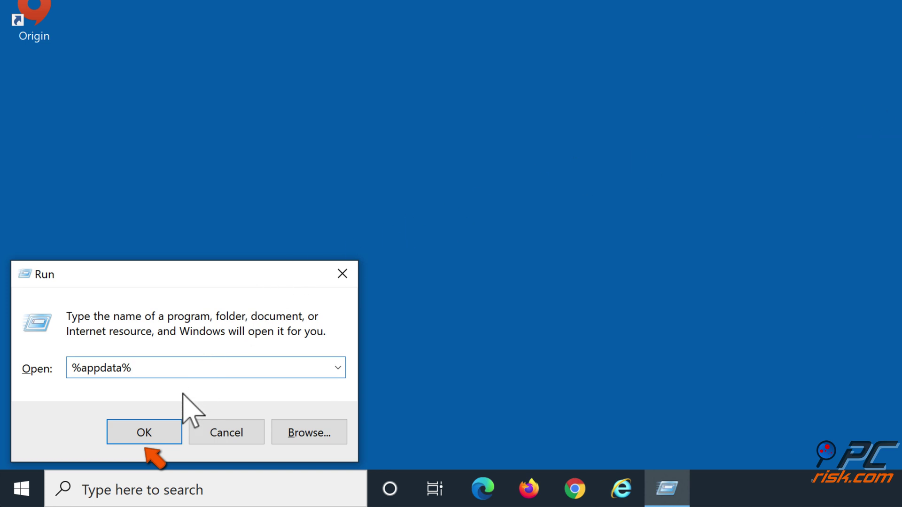
pyautogui.click(149, 434)
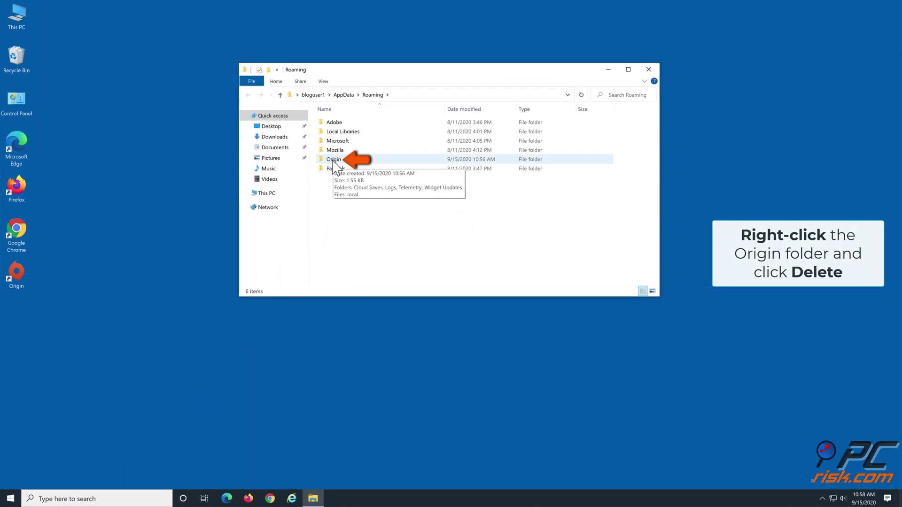
pyautogui.rightClick(333, 161)
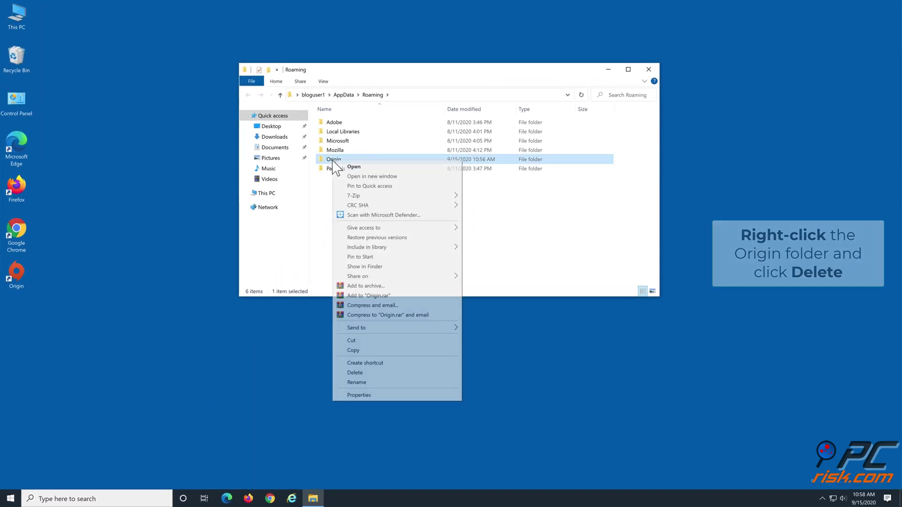
pyautogui.click(357, 373)
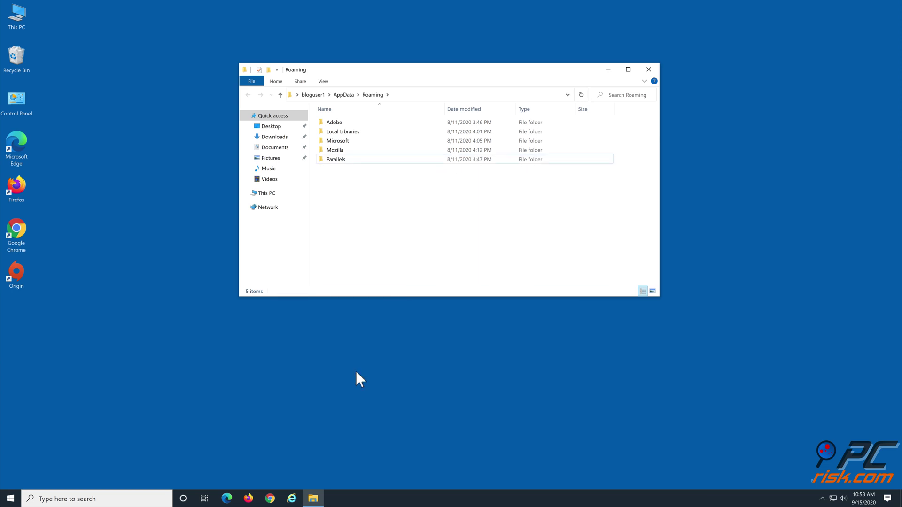
# Go up to AppData, delete the Origin folder inside Local, and close File Explorer.
pyautogui.click(343, 95)
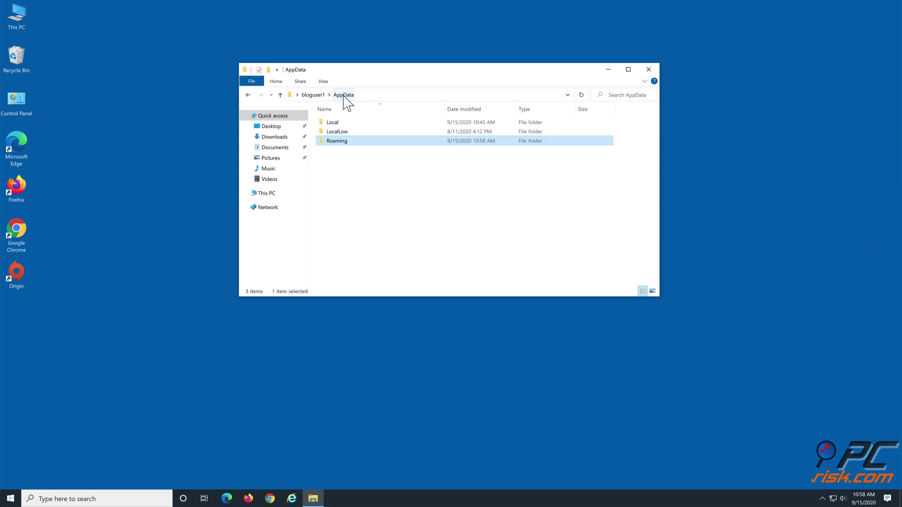
pyautogui.doubleClick(336, 123)
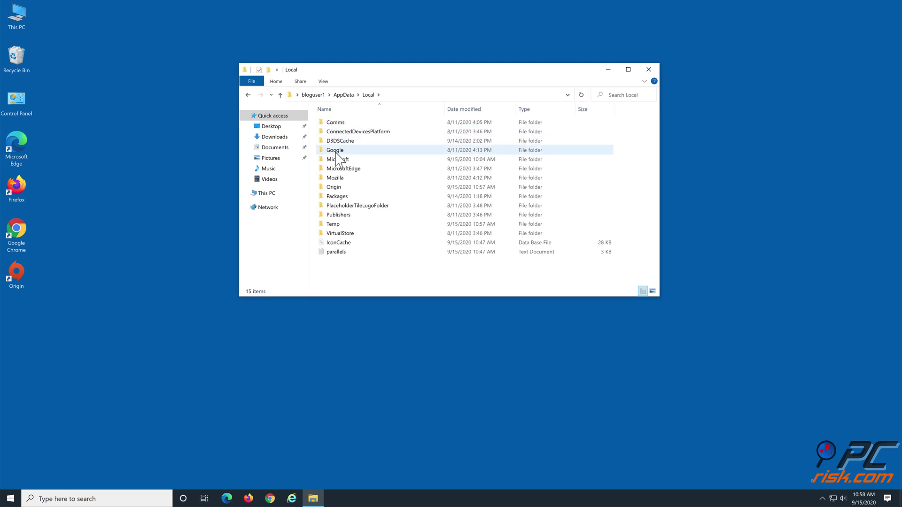
pyautogui.rightClick(335, 188)
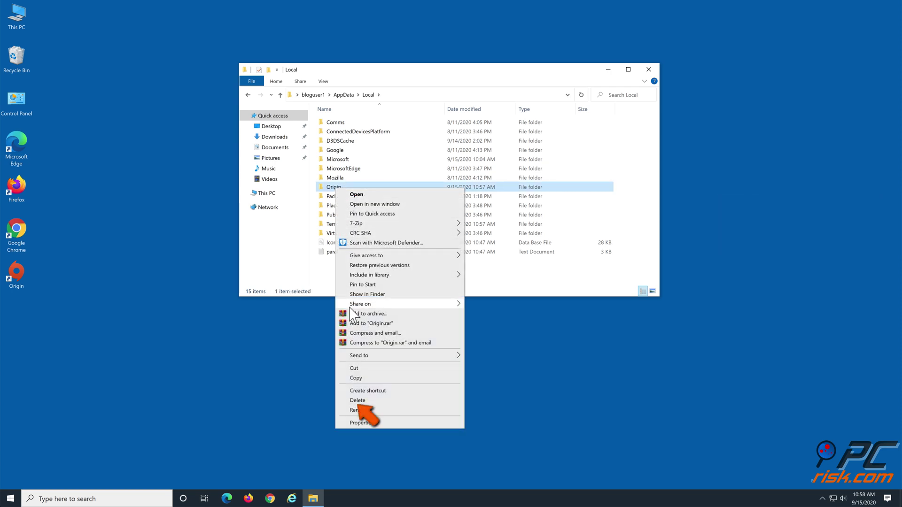
pyautogui.click(354, 401)
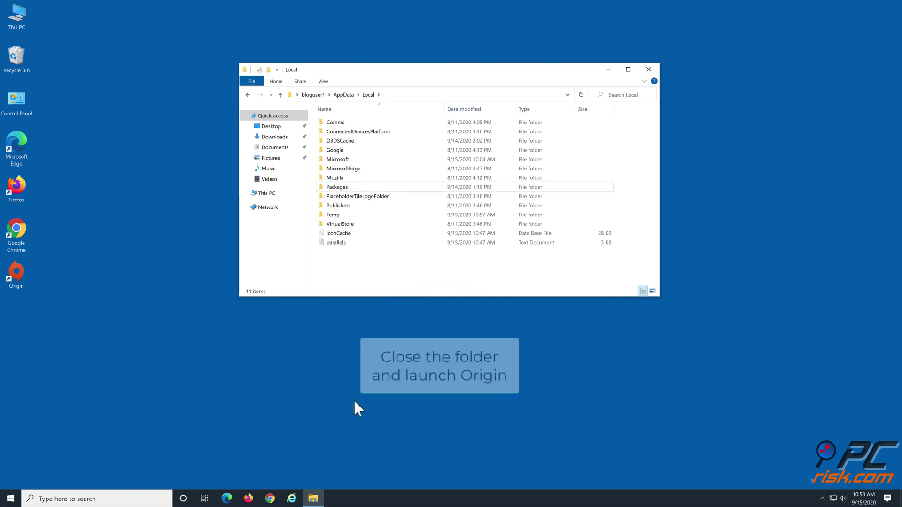
pyautogui.click(649, 70)
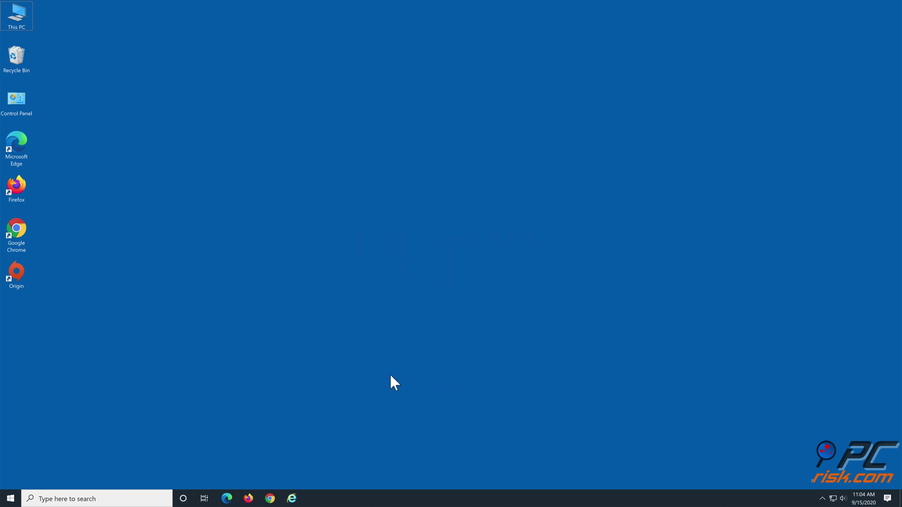
# Open Apps & features from the Start context menu and locate the Origin entry.
pyautogui.rightClick(11, 499)
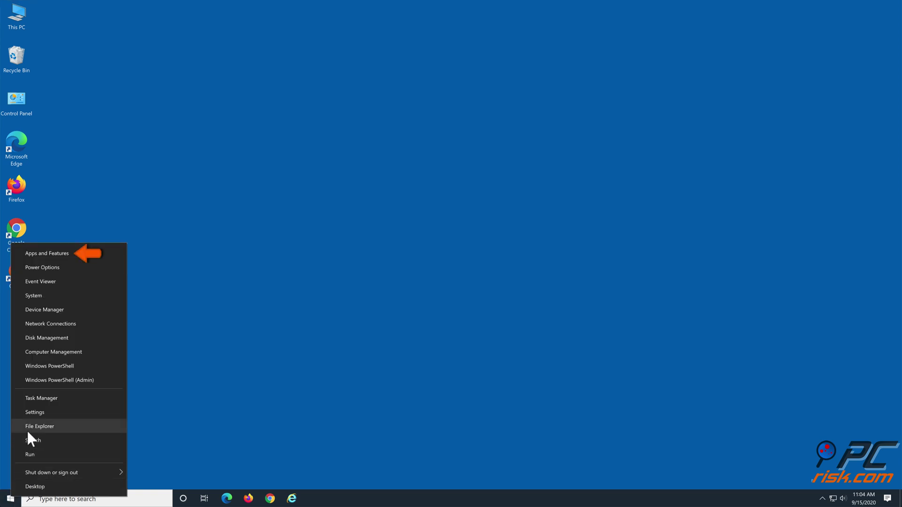
pyautogui.click(60, 254)
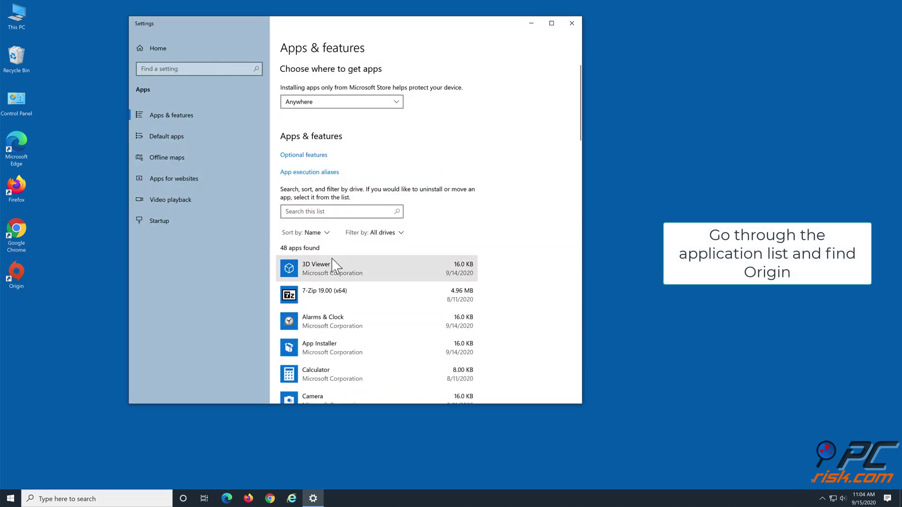
pyautogui.scroll(-8, 335, 266)
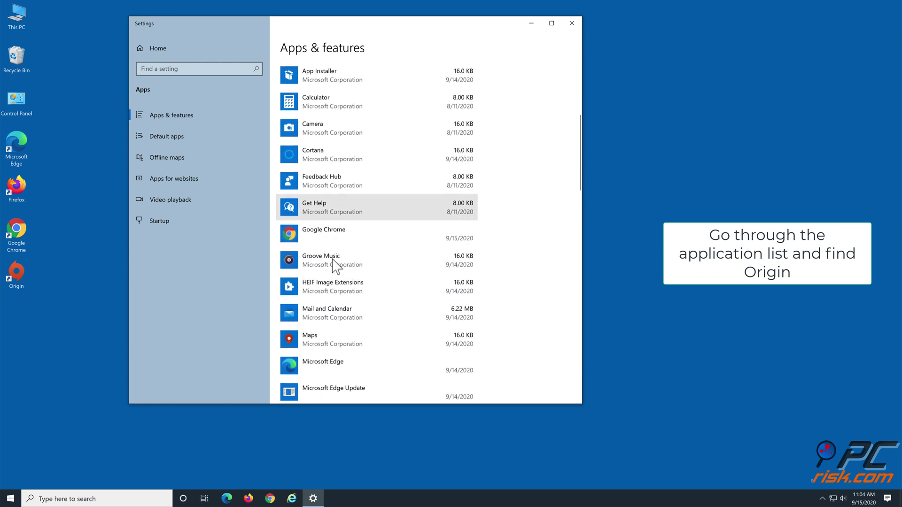
pyautogui.scroll(-10, 334, 265)
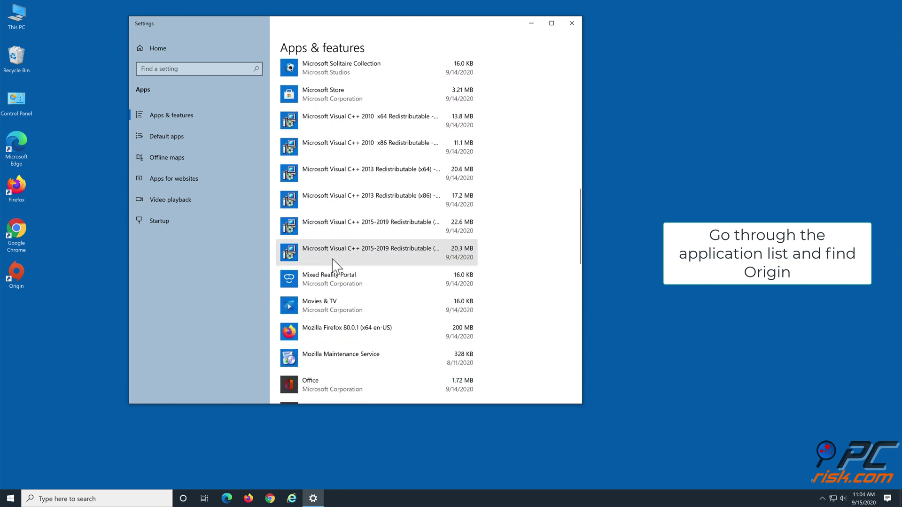
pyautogui.scroll(-3, 334, 266)
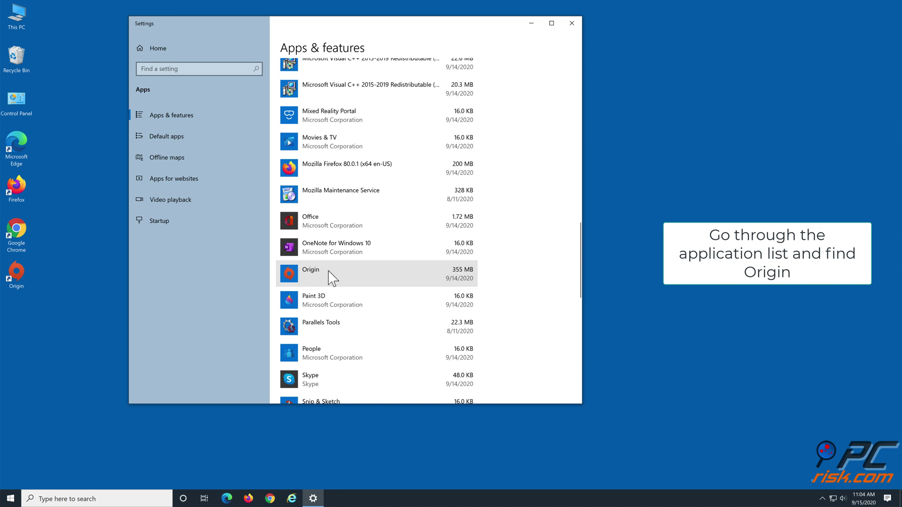
pyautogui.click(332, 273)
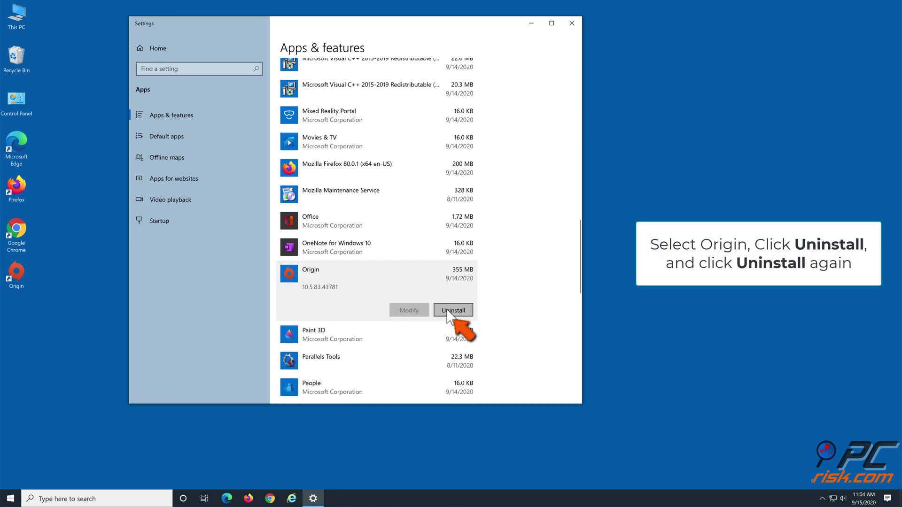
# Uninstall Origin, confirming the removal and finishing the uninstall wizard.
pyautogui.click(453, 311)
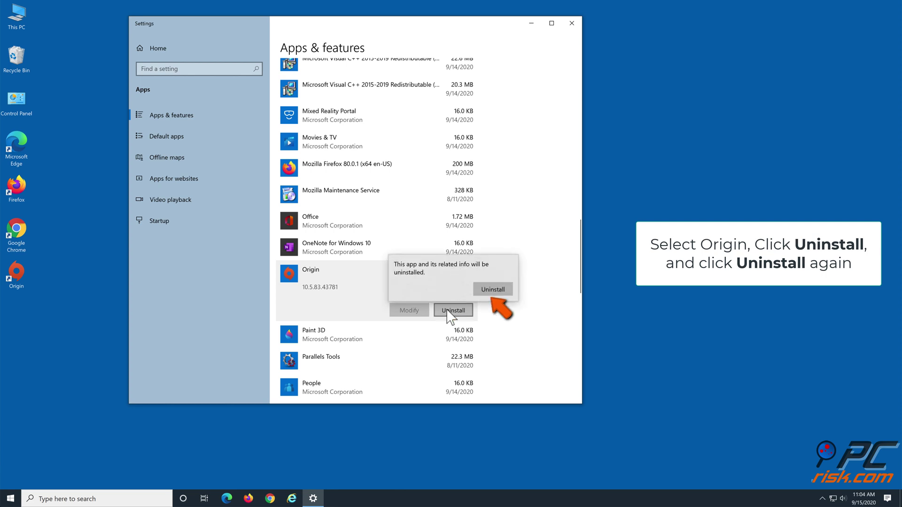
pyautogui.click(490, 289)
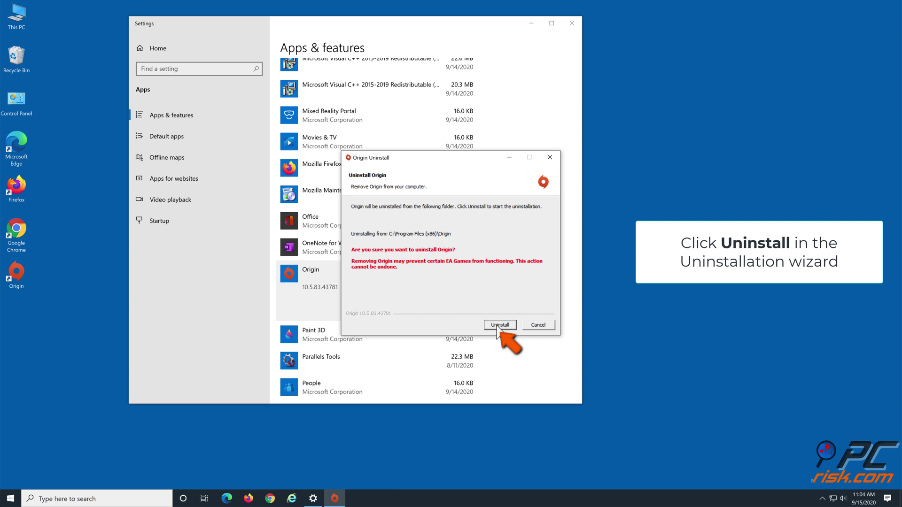
pyautogui.click(499, 325)
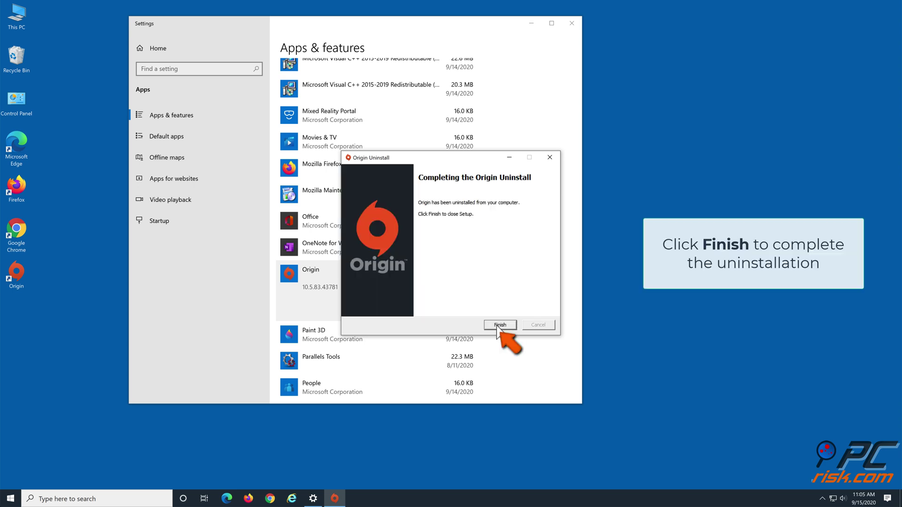
pyautogui.click(500, 325)
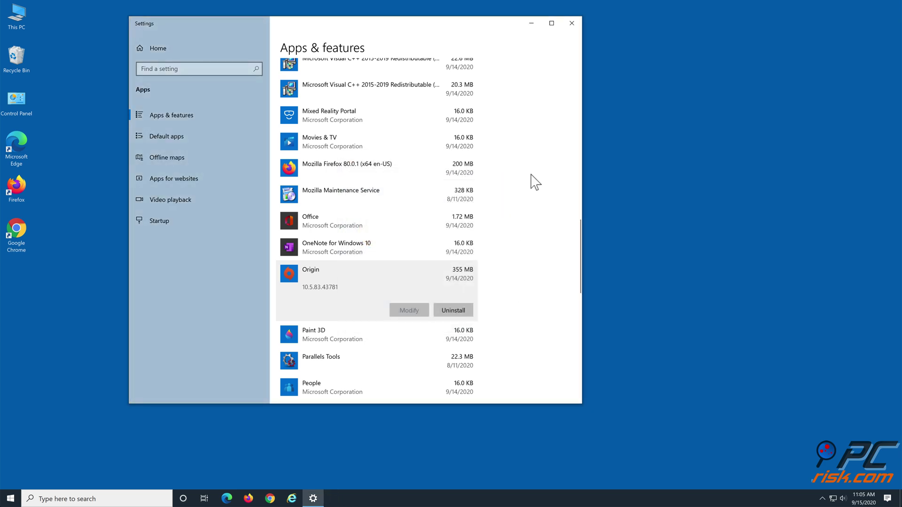
# Close Settings and load origin.com/irl/en-us/store/download in Microsoft Edge.
pyautogui.click(571, 25)
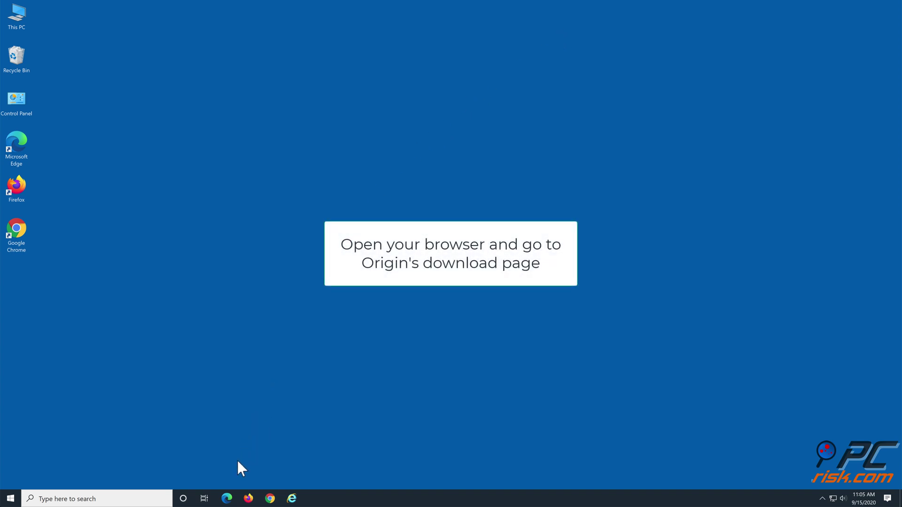
pyautogui.click(228, 502)
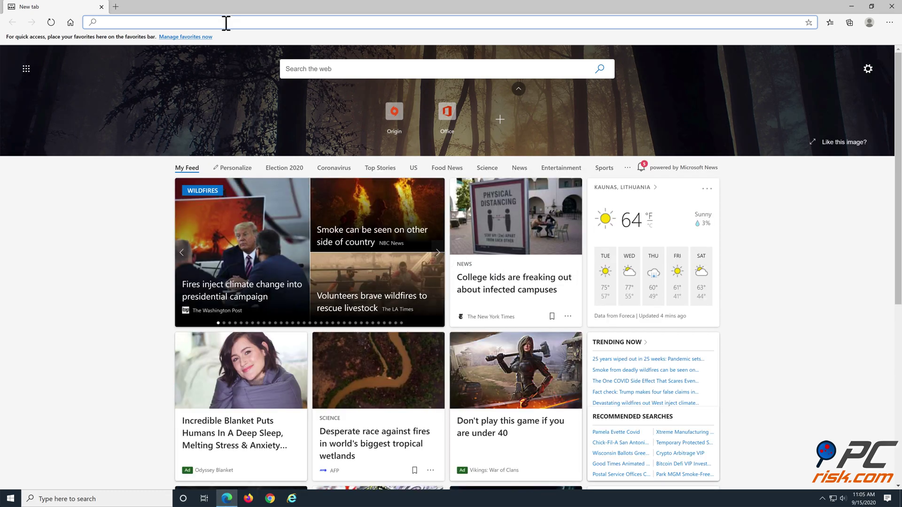
pyautogui.write('origin.com')
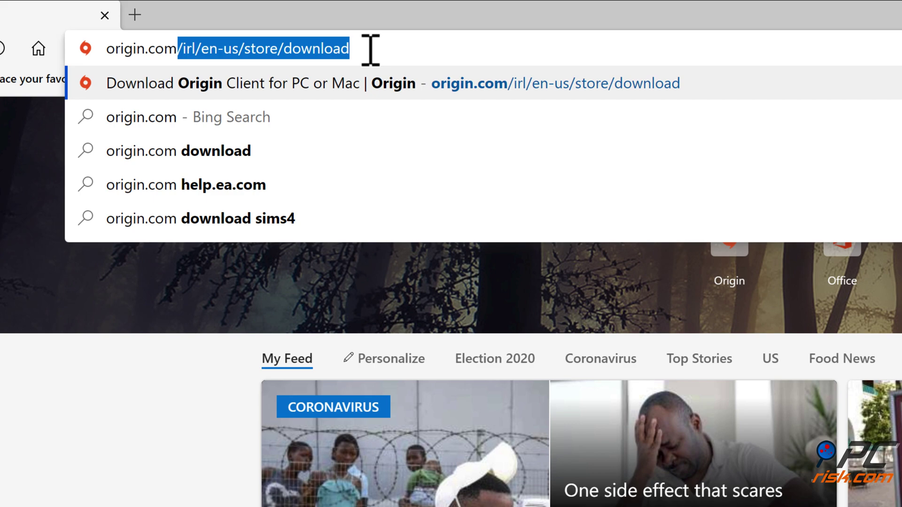
pyautogui.write('/irl/en-us')
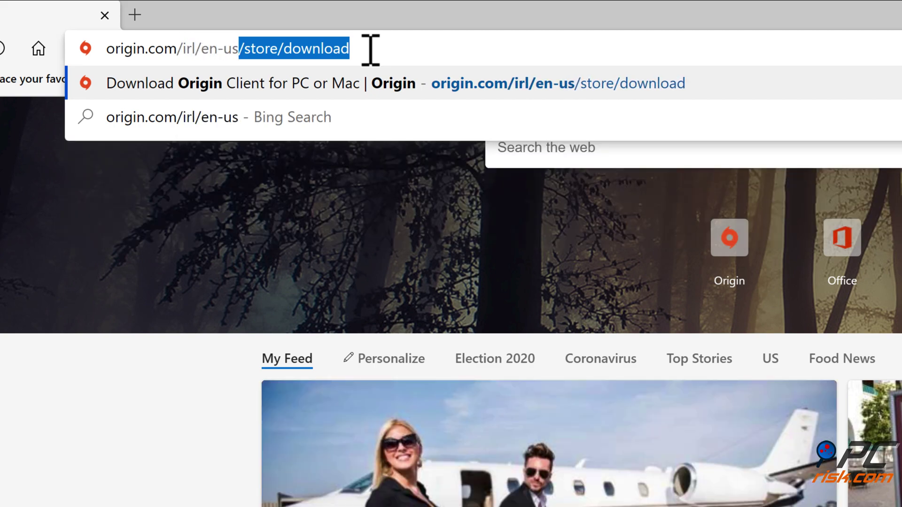
pyautogui.write('/store/download')
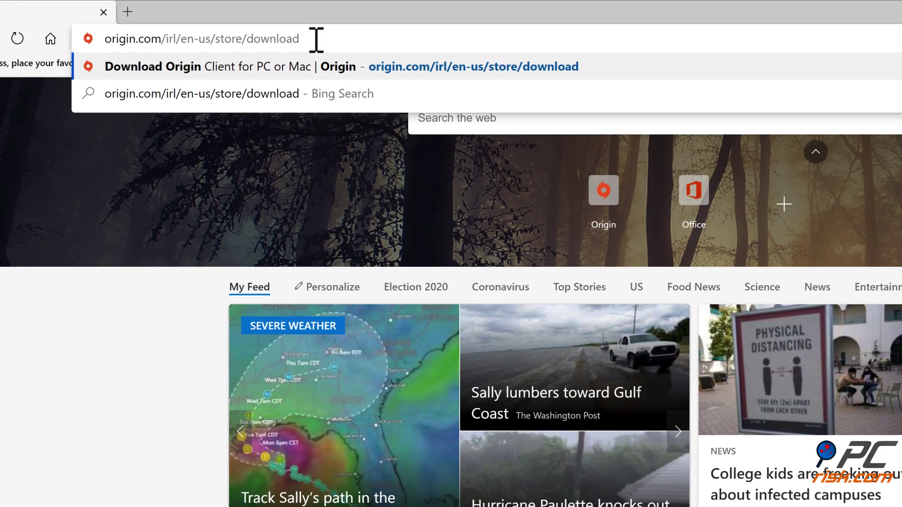
pyautogui.press('Return')
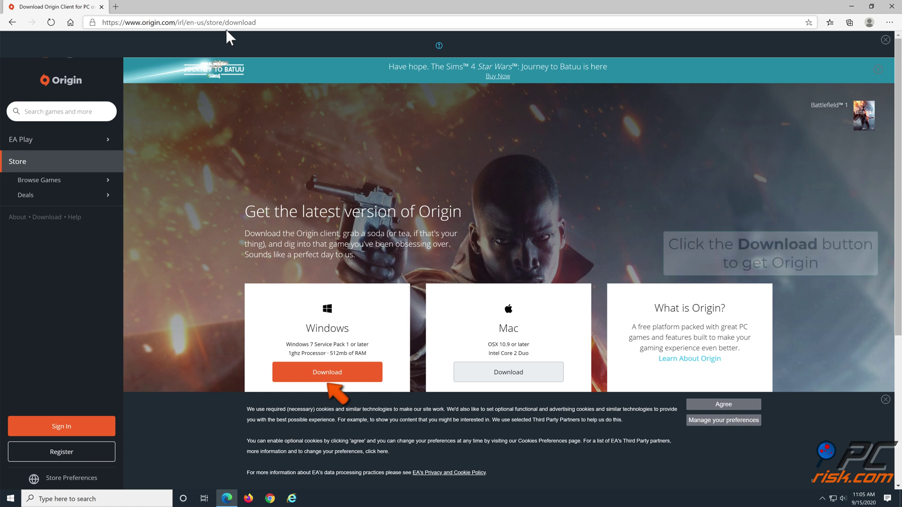
# Download the Windows installer OriginThinSetup.exe and show it in the Downloads folder.
pyautogui.click(324, 379)
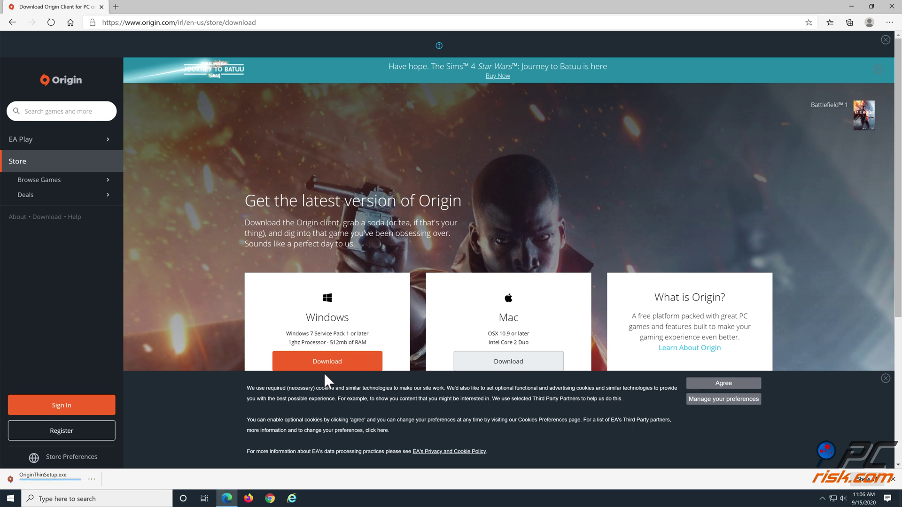
pyautogui.click(92, 480)
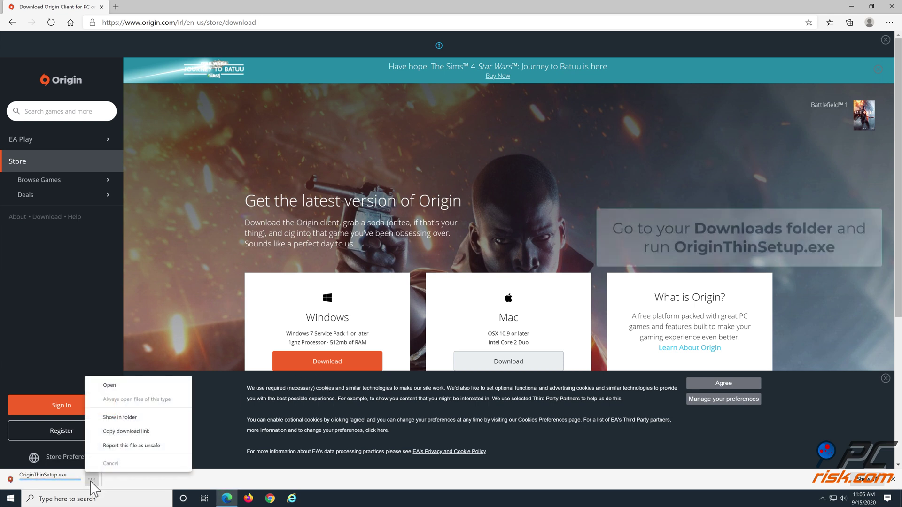
pyautogui.click(126, 418)
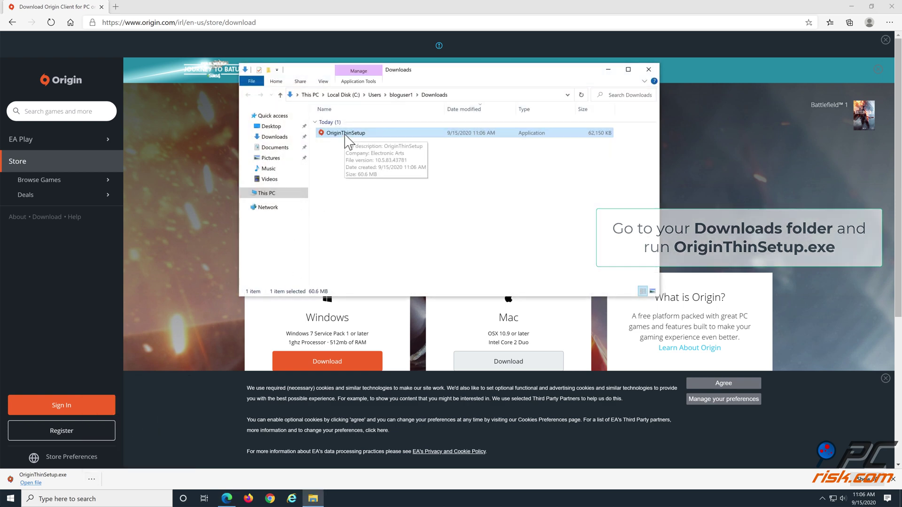
# Run OriginThinSetup and install Origin with default options, accepting the EULA.
pyautogui.doubleClick(346, 133)
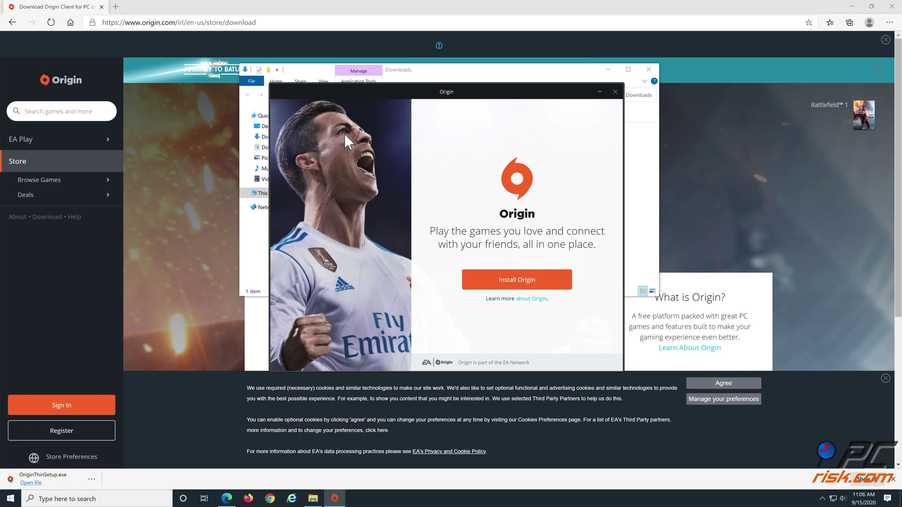
pyautogui.click(514, 286)
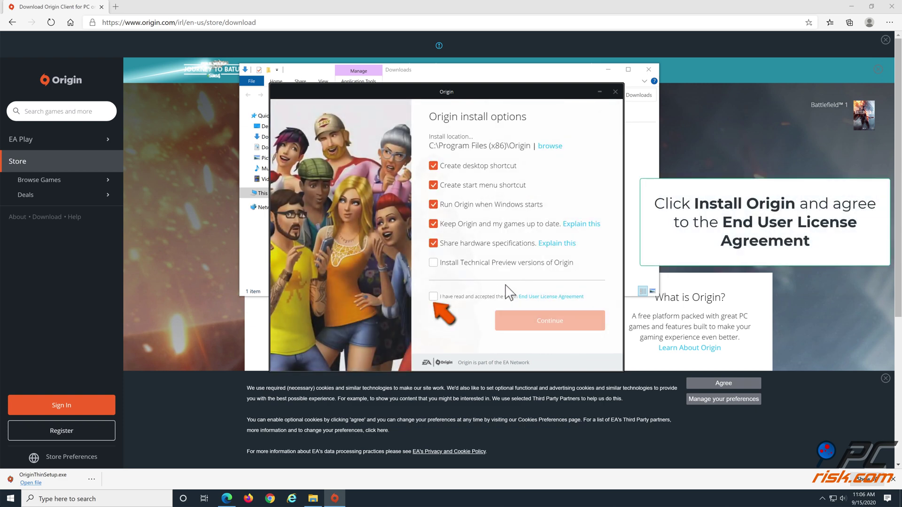
pyautogui.click(433, 298)
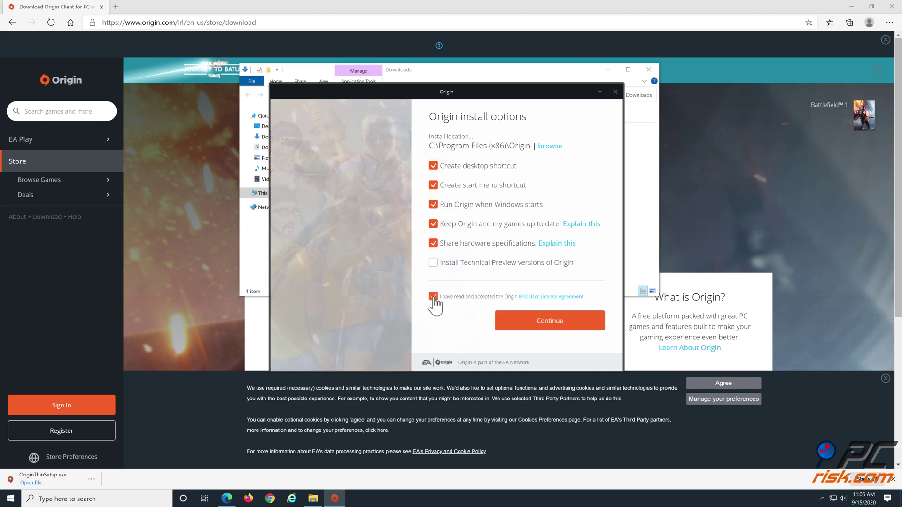
pyautogui.click(548, 324)
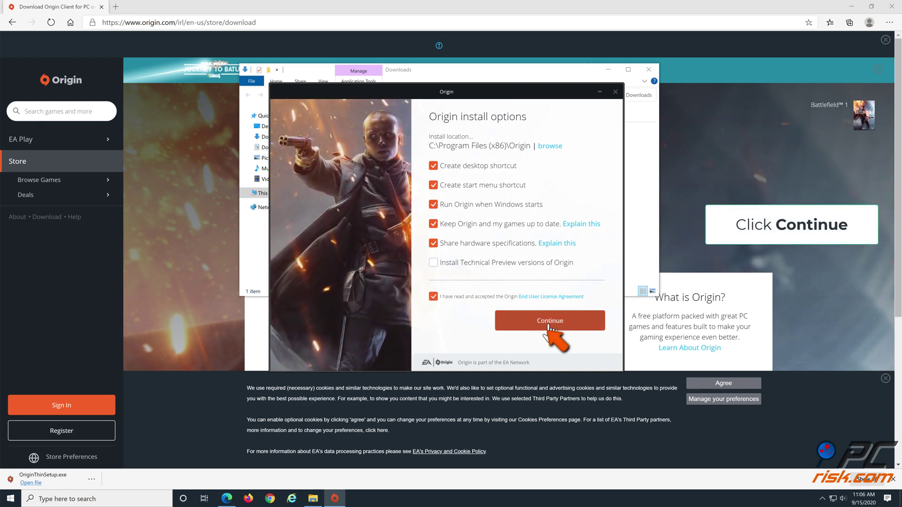
pyautogui.click(549, 324)
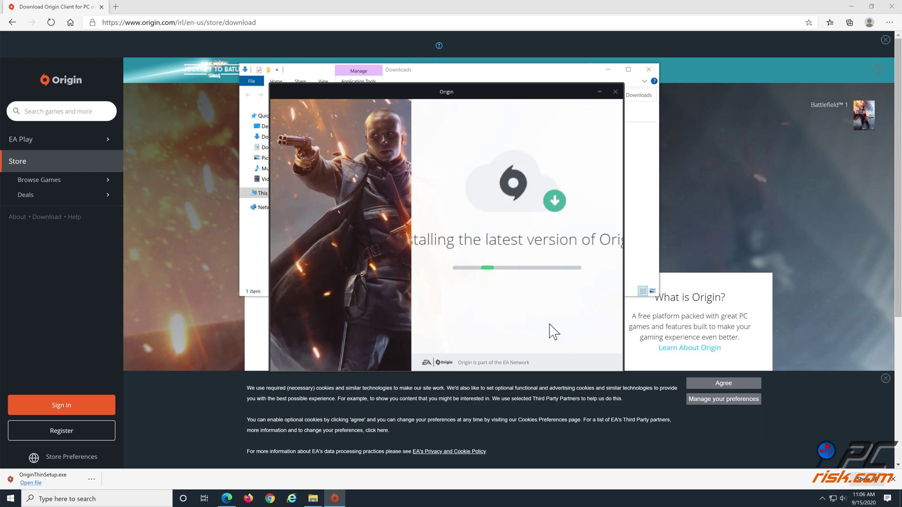